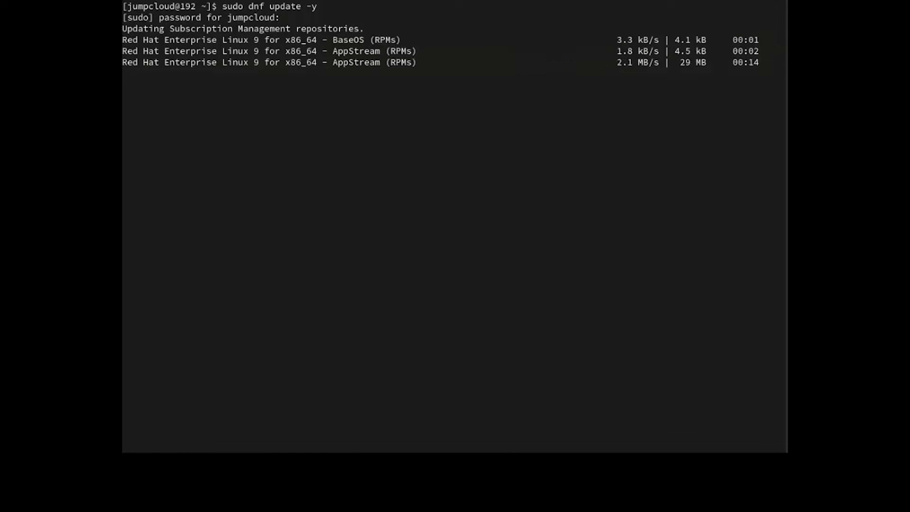
pyautogui.write('1')
# Remove a stray character at the prompt after dnf update reports nothing to upgrade
pyautogui.press('BackSpace')
pyautogui.write('sudo ')
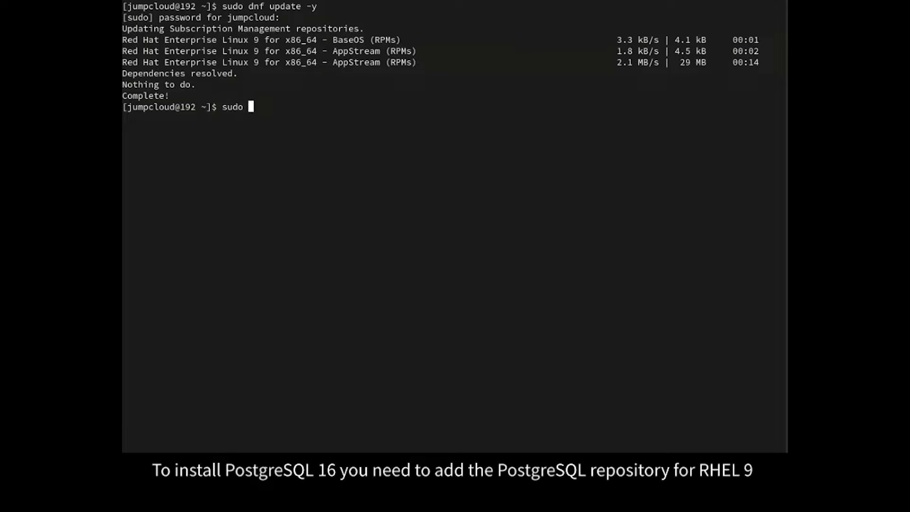
pyautogui.write('dnf insta')
pyautogui.write('ll ')
pyautogui.write('https://download.postgresql.org/pub/repos/yum/reporpms/EL-9-x86_64/pgdg-redhat-repo-latest.noarch.rpm -y')
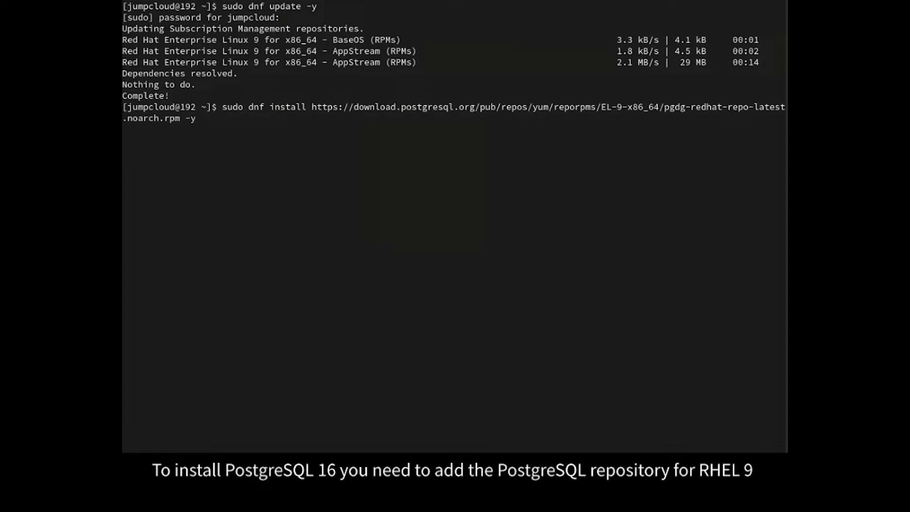
# Install the pgdg-redhat-repo package and disable the built-in postgresql dnf module
pyautogui.press('Return')
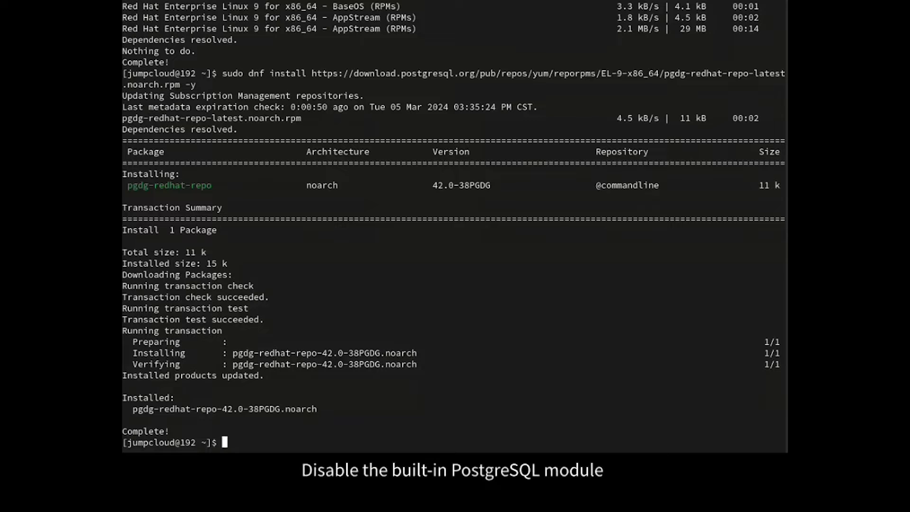
pyautogui.write('sudo dnf -q')
pyautogui.write('y modu')
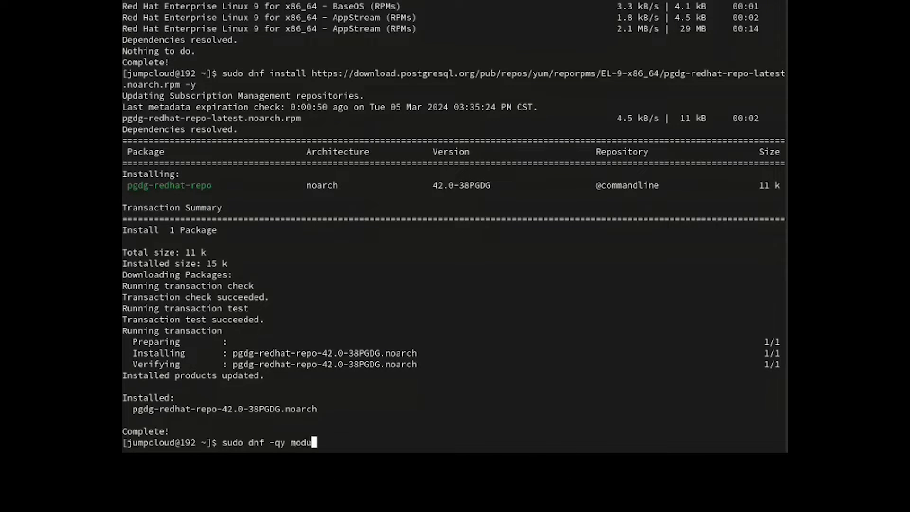
pyautogui.write('le disable postgresql')
pyautogui.press('Return')
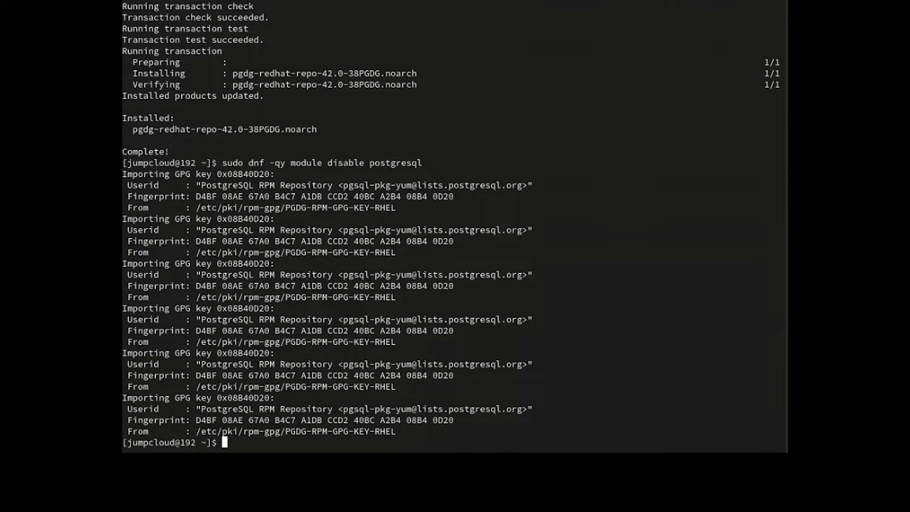
pyautogui.write('sudo dnf ')
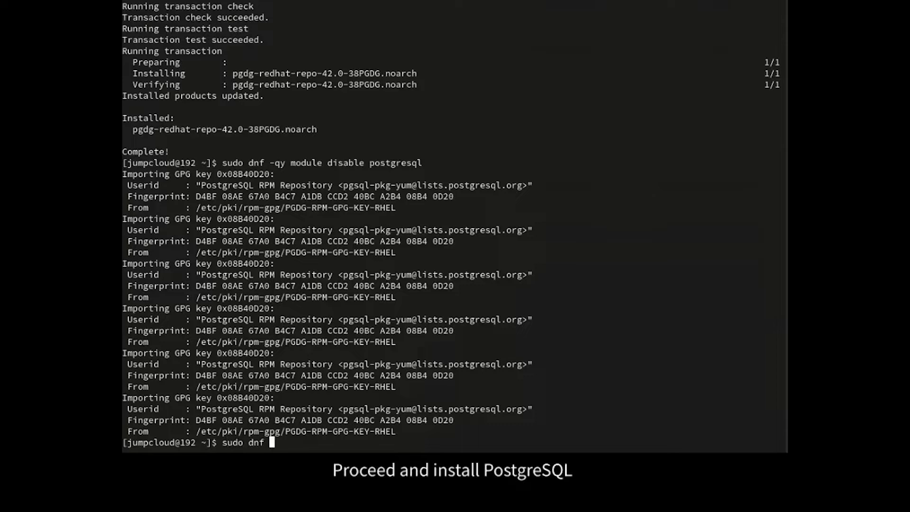
pyautogui.write('insta')
pyautogui.write('ll p')
pyautogui.write('os')
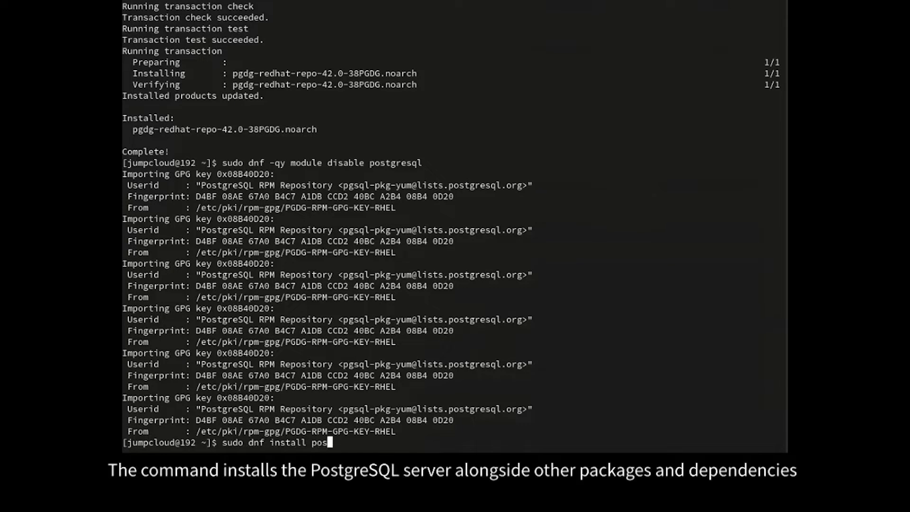
pyautogui.write('tgres')
pyautogui.write('ql16-server')
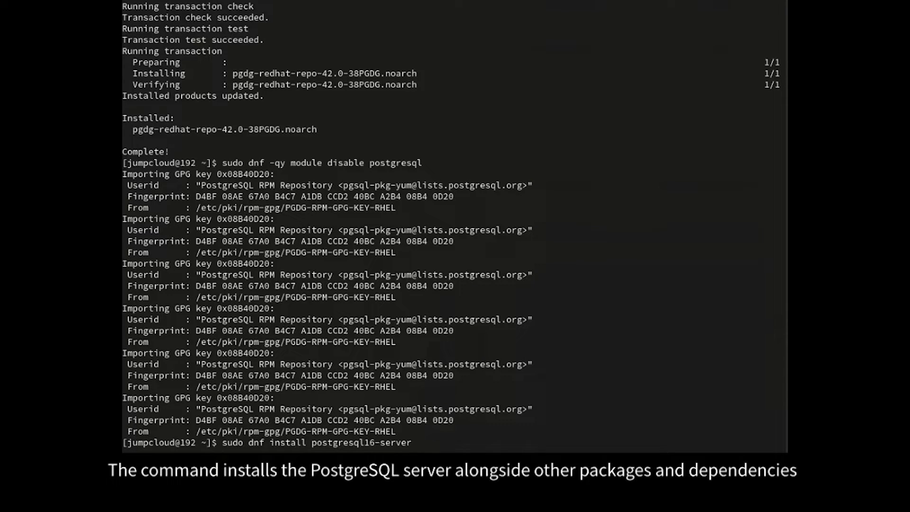
pyautogui.write(' -y')
# Install postgresql16-server and its dependencies with dnf
pyautogui.press('Return')
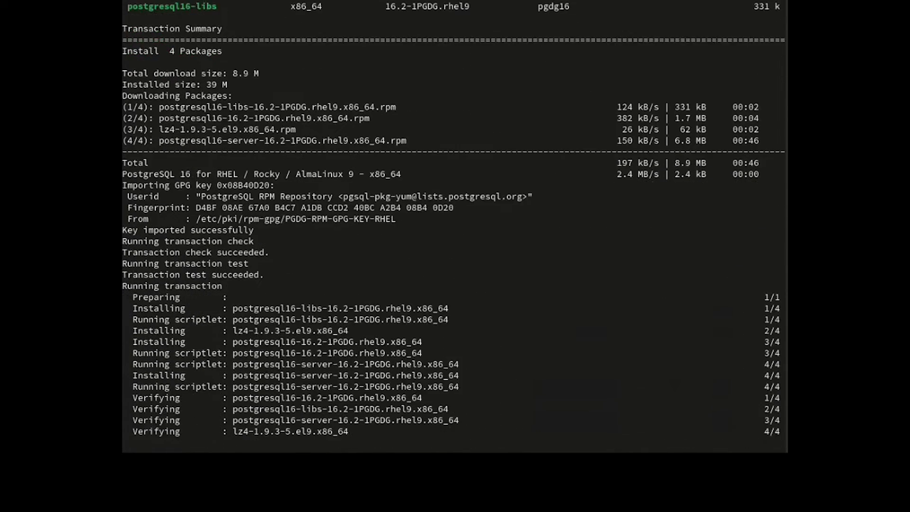
pyautogui.write('sudo')
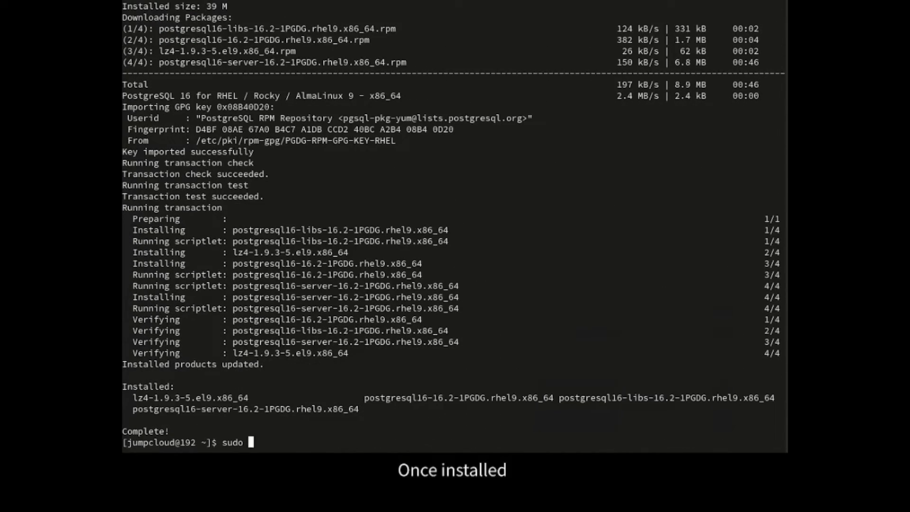
pyautogui.write(' /usr/')
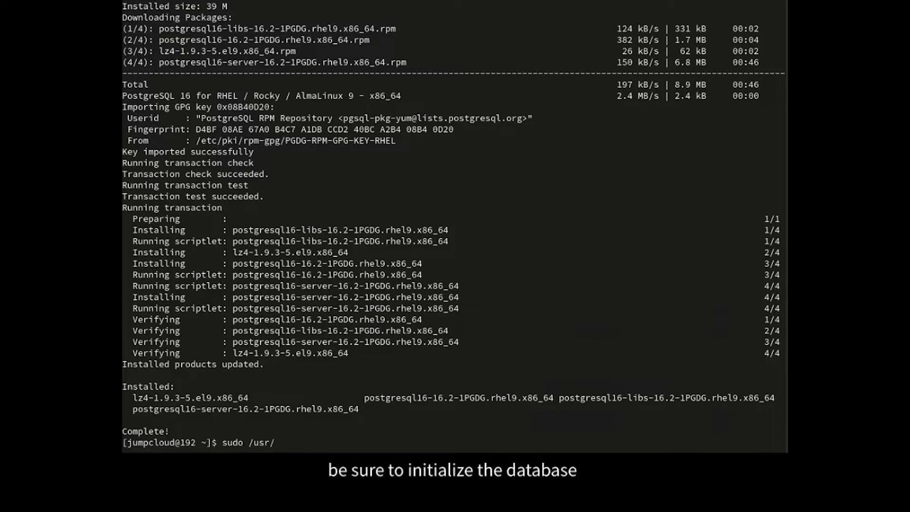
pyautogui.write('pgsql-16/')
pyautogui.write('bin/p')
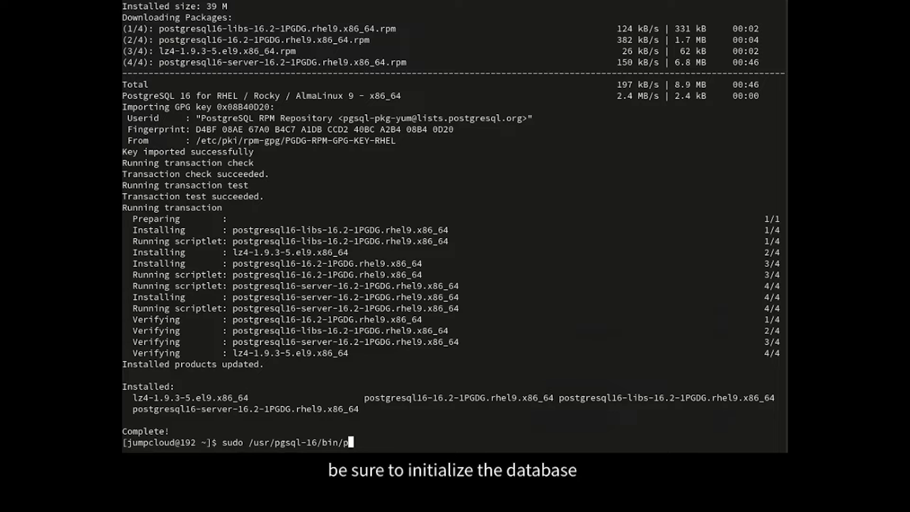
pyautogui.write('ostgresql-16-setup initdb')
# Run postgresql-16-setup initdb and enable the postgresql-16 service at boot
pyautogui.press('Return')
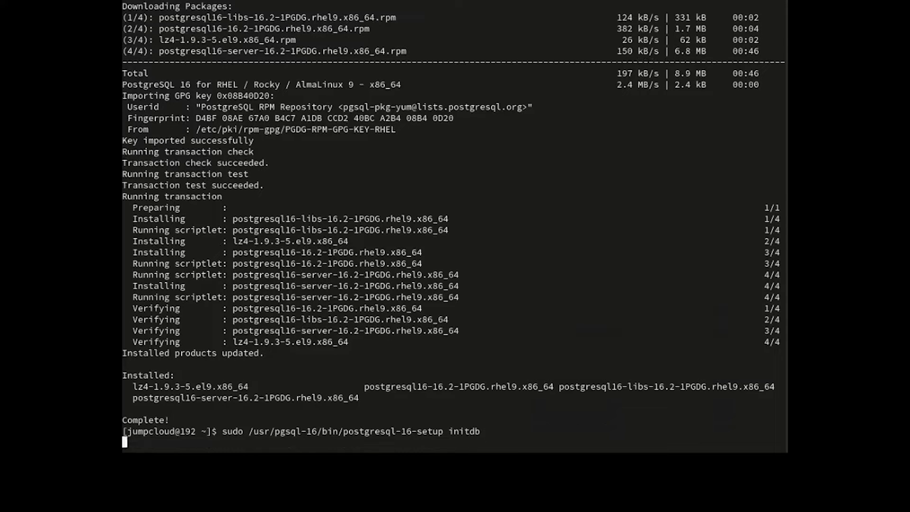
pyautogui.write('su')
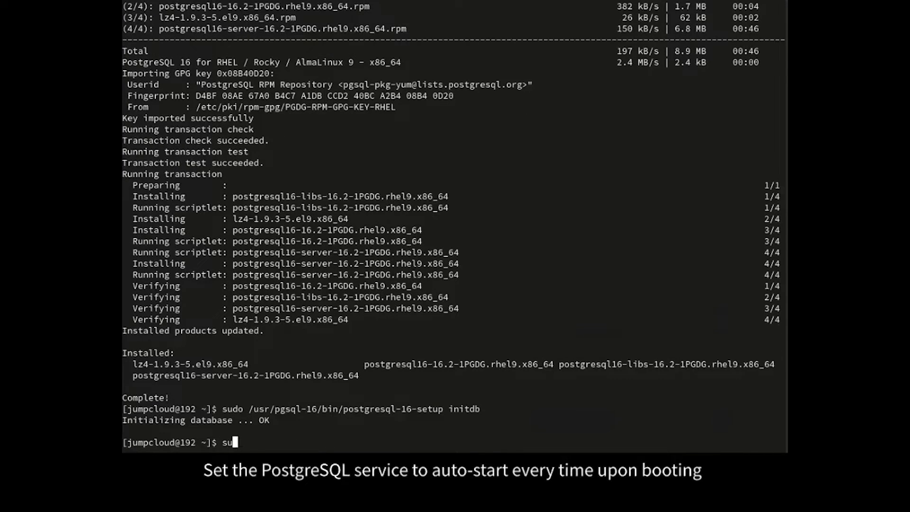
pyautogui.write('do syste')
pyautogui.write('mctl ')
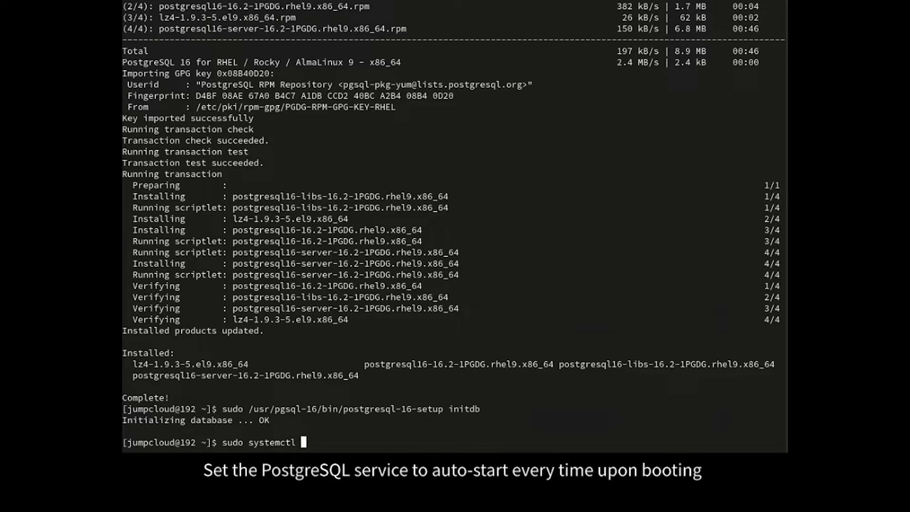
pyautogui.write('enable ')
pyautogui.write('post')
pyautogui.write('gresql-16')
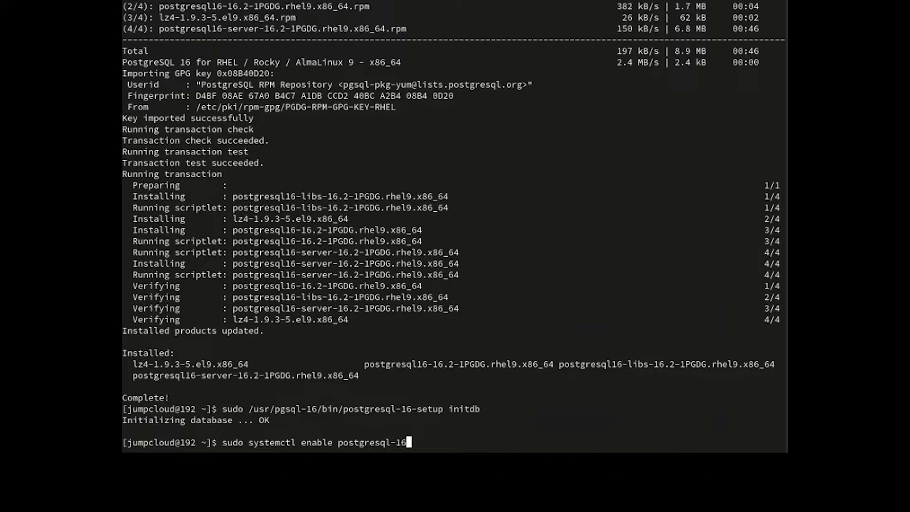
pyautogui.press('Return')
pyautogui.write('sudo ')
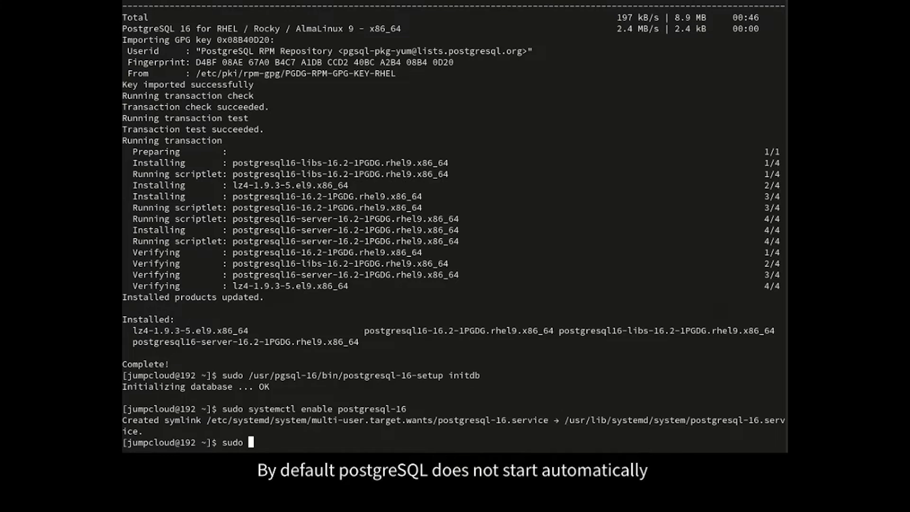
pyautogui.write('systemc')
pyautogui.write('tl start ')
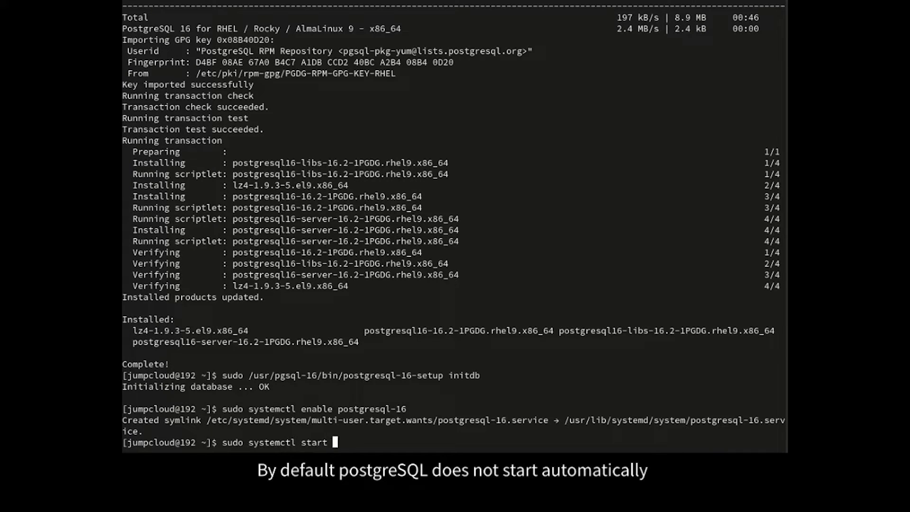
pyautogui.write('postgr')
pyautogui.write('esql-16')
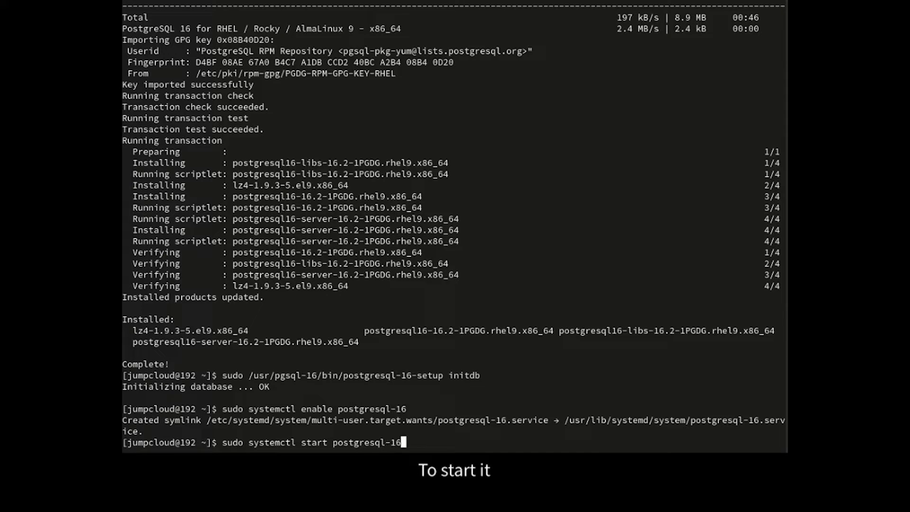
# Start postgresql-16, confirm it is active (running), reload it, and clear the screen
pyautogui.press('Return')
pyautogui.write('sudo ')
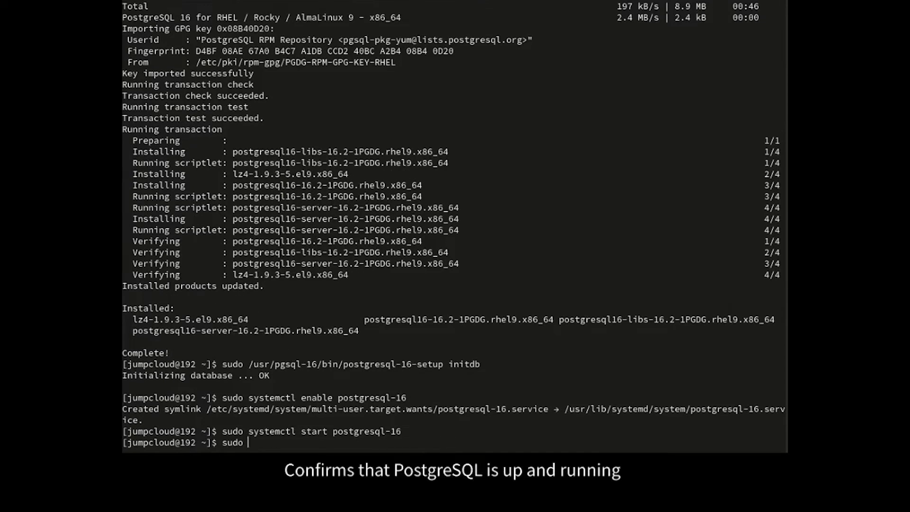
pyautogui.write('systemc')
pyautogui.write('tl status')
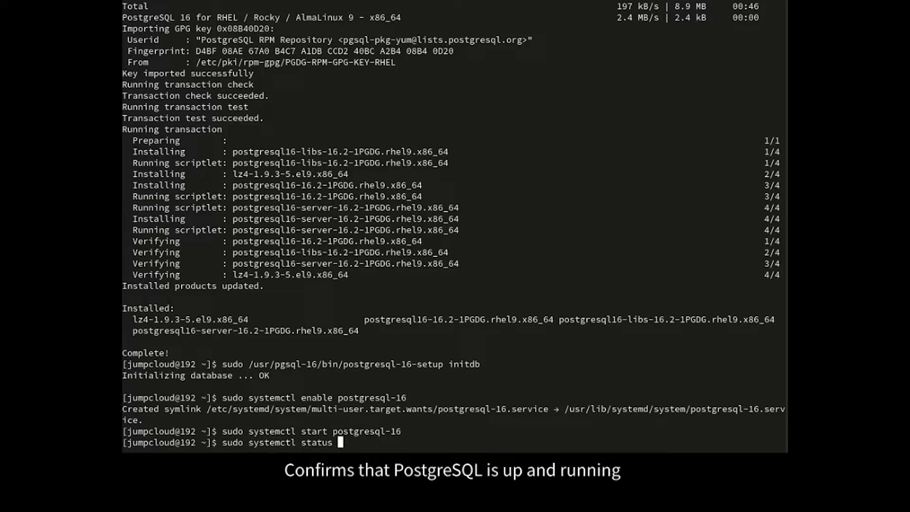
pyautogui.write(' postgresql-16')
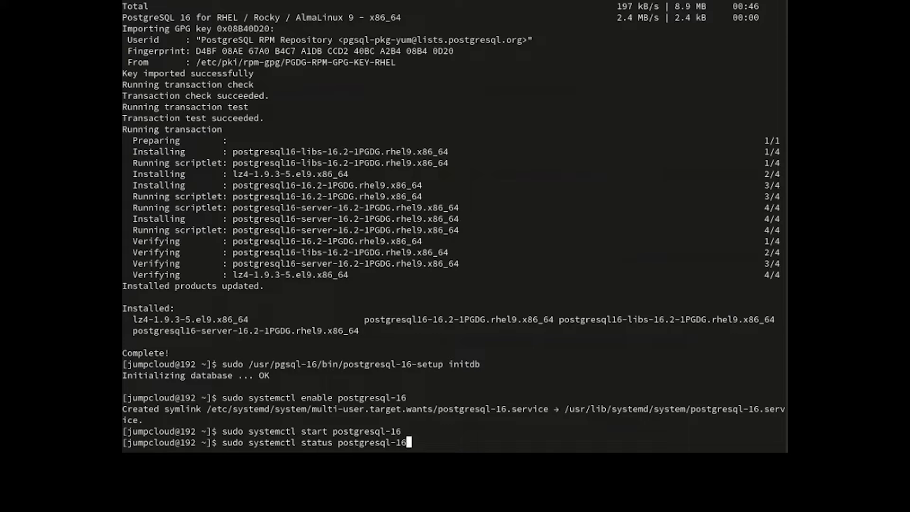
pyautogui.press('Return')
pyautogui.write('sudo systemctl ')
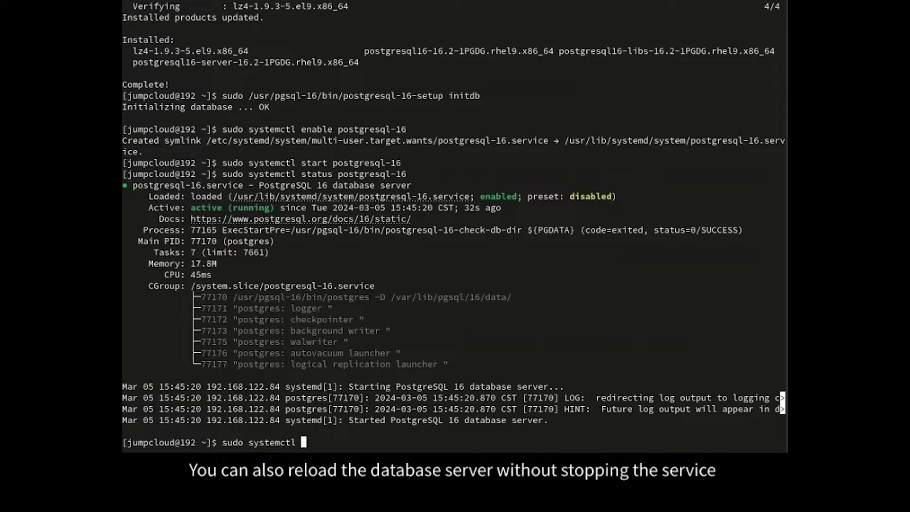
pyautogui.write('reload')
pyautogui.write(' postgresql-16')
pyautogui.press('Return')
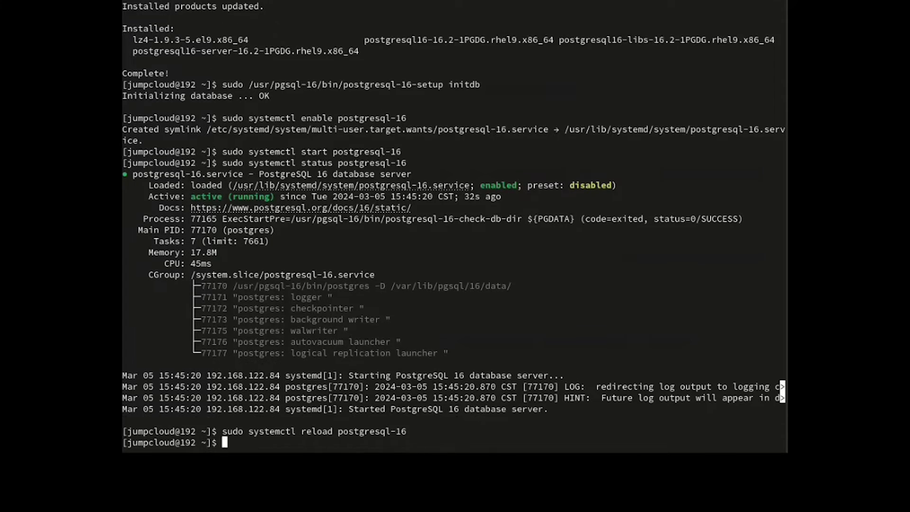
pyautogui.hotkey('ctrl', 'l')
pyautogui.write('psql')
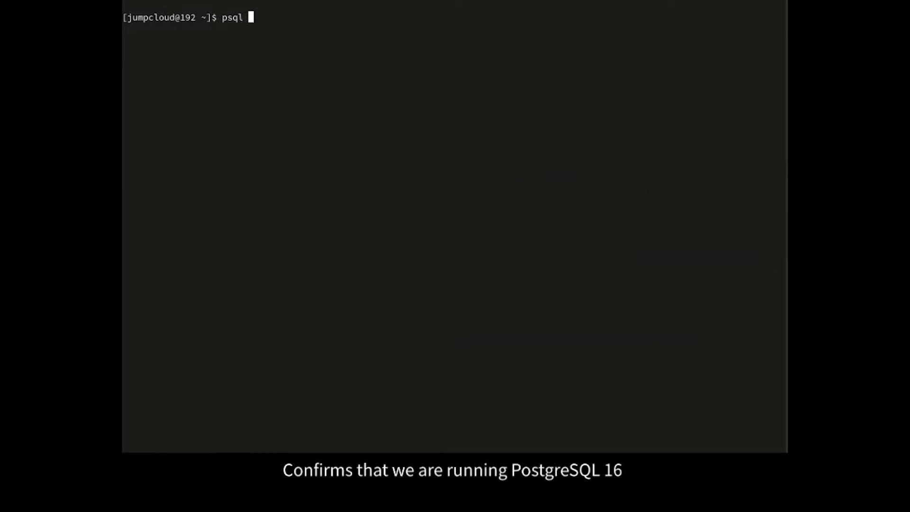
pyautogui.write(' -V')
# Confirm psql -V shows 16.2, then open psql as postgres and quit with \q
pyautogui.press('Return')
pyautogui.write('sudo -')
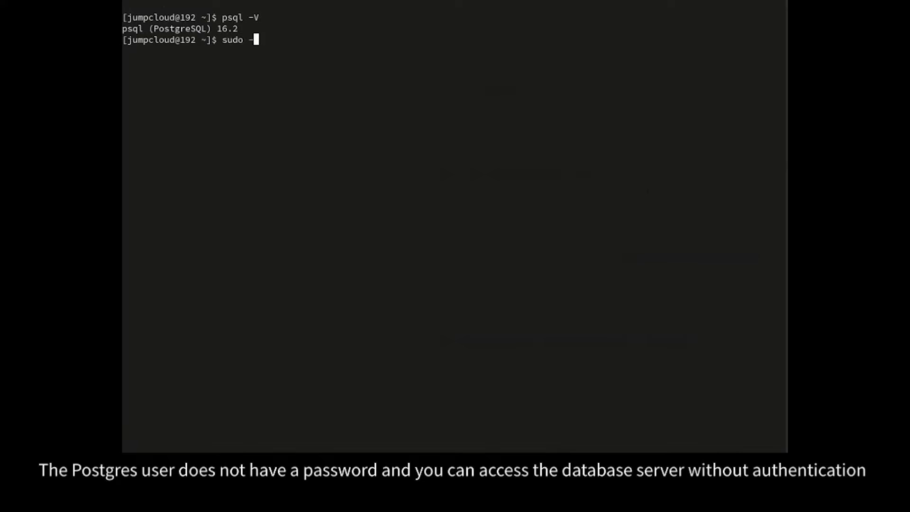
pyautogui.write('u postgres ')
pyautogui.write('psql')
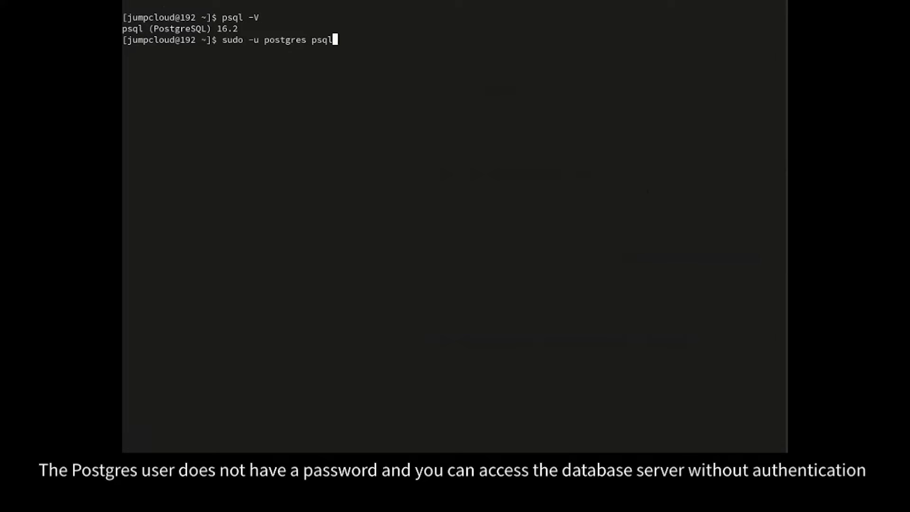
pyautogui.press('Return')
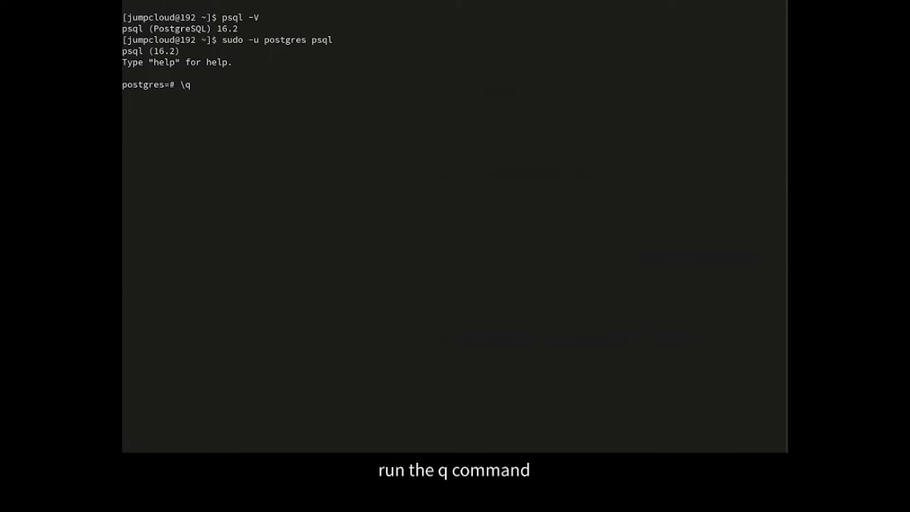
pyautogui.press('Return')
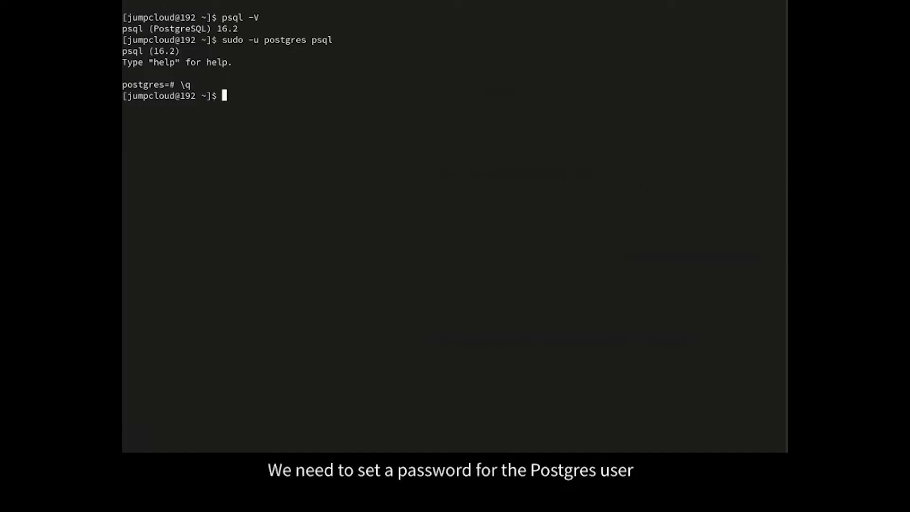
pyautogui.write('sudo')
pyautogui.write(' -u postgres ')
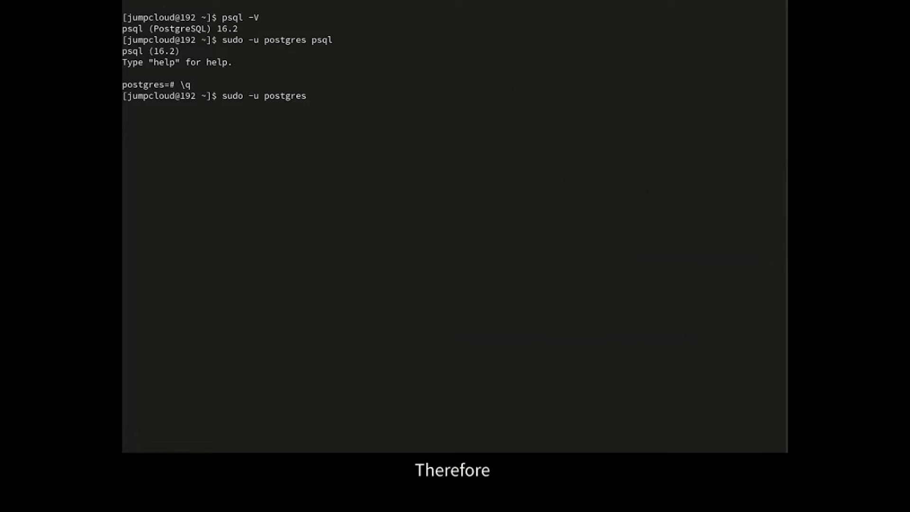
pyautogui.write('psql')
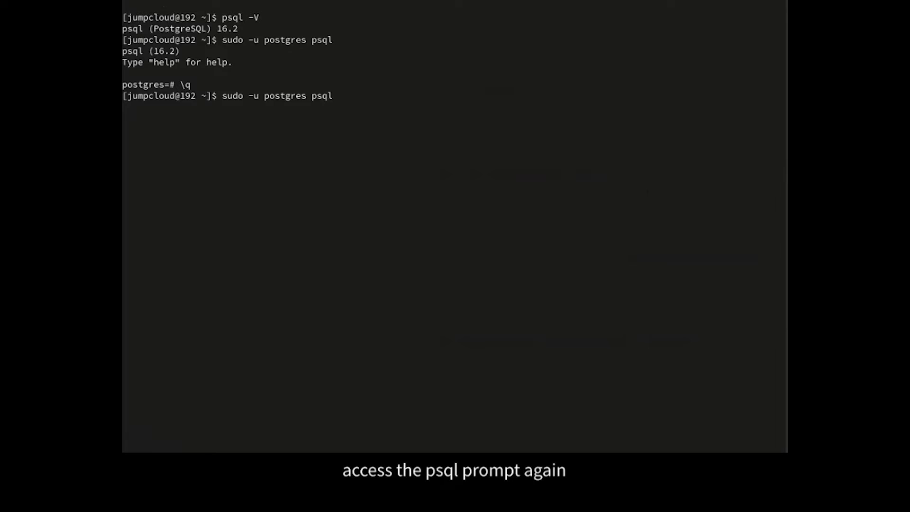
# Set a new postgres password with \password postgres in psql, then quit with \q
pyautogui.press('Return')
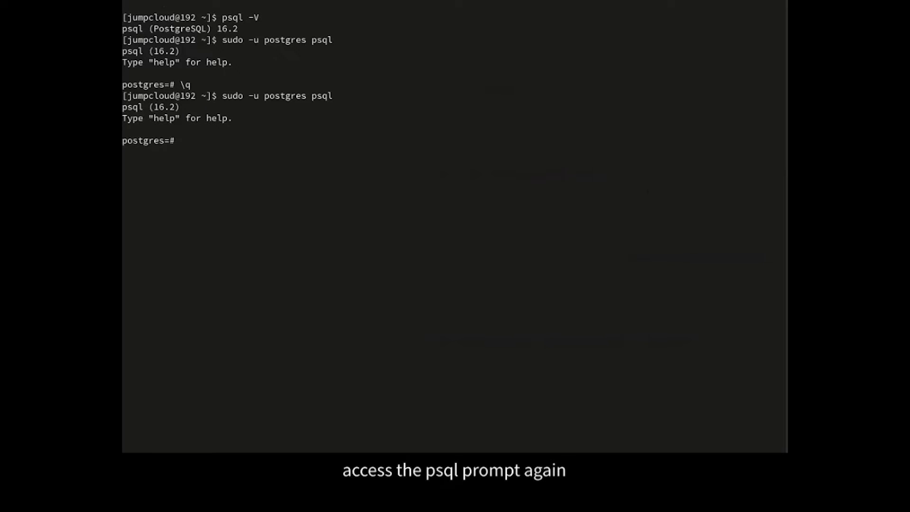
pyautogui.write('\\pass')
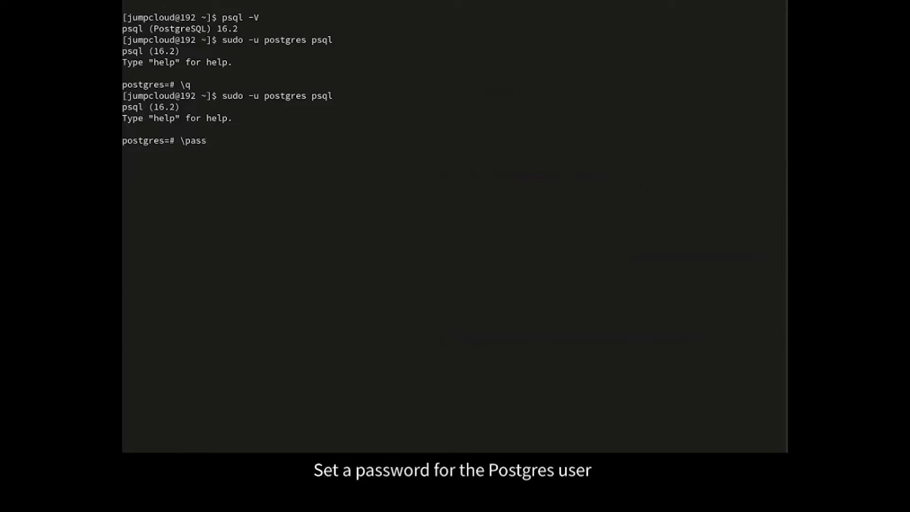
pyautogui.write('word ')
pyautogui.write('postgres')
pyautogui.press('Return')
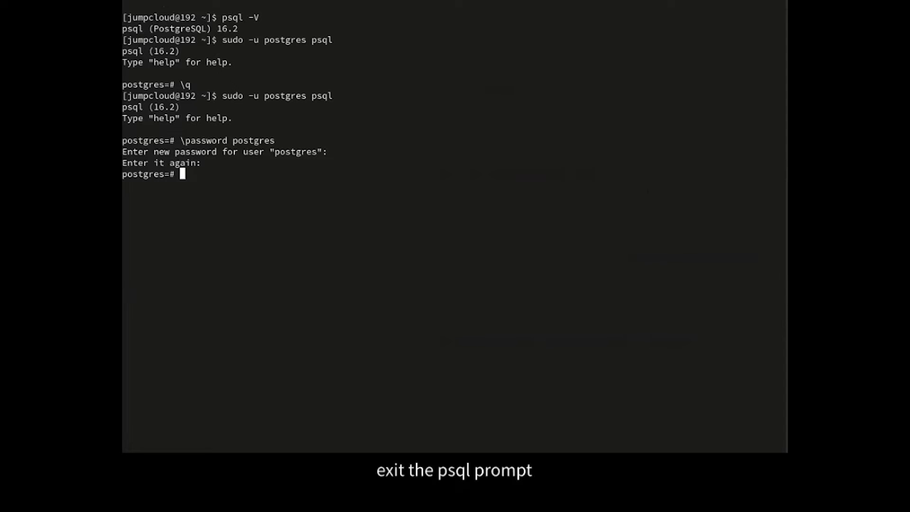
pyautogui.write('\\q')
pyautogui.press('Return')
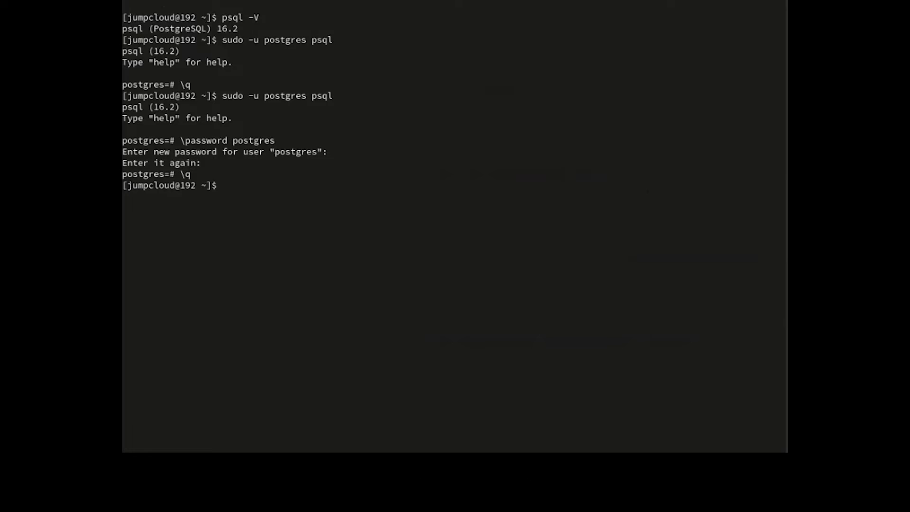
pyautogui.write('sudo')
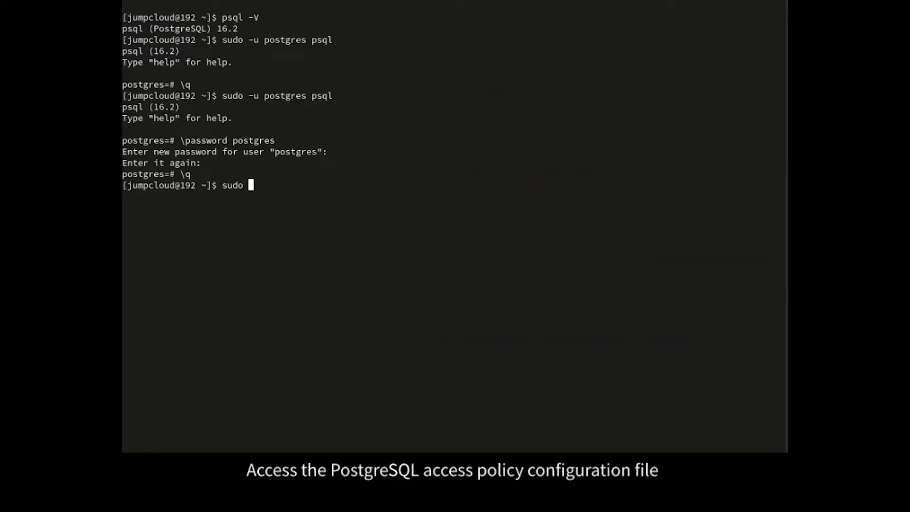
pyautogui.write(' vim /')
pyautogui.write('var/l')
pyautogui.write('ib/pgsql/16/data/pg_hba.conf')
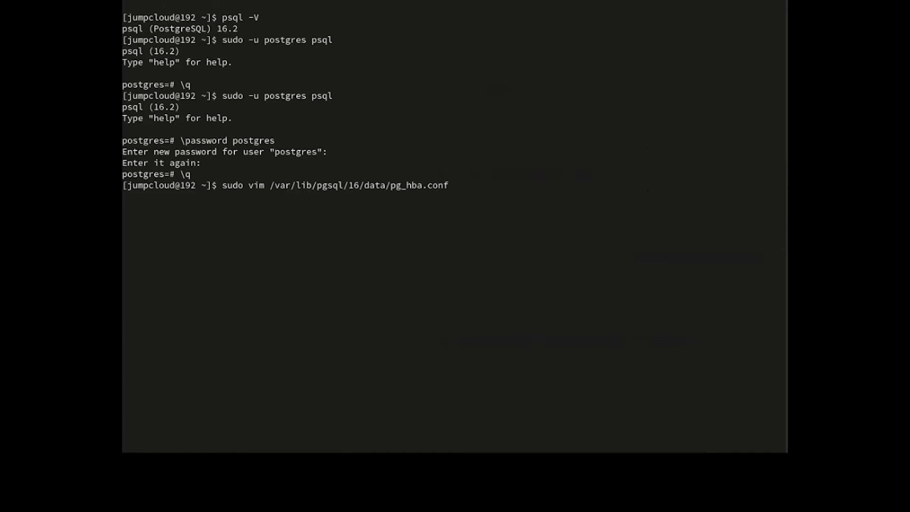
# In vim, replace peer with md5 on pg_hba.conf's local line and save with :wq
pyautogui.press('Return')
pyautogui.write('80G')
pyautogui.press('Down')
pyautogui.press('Down')
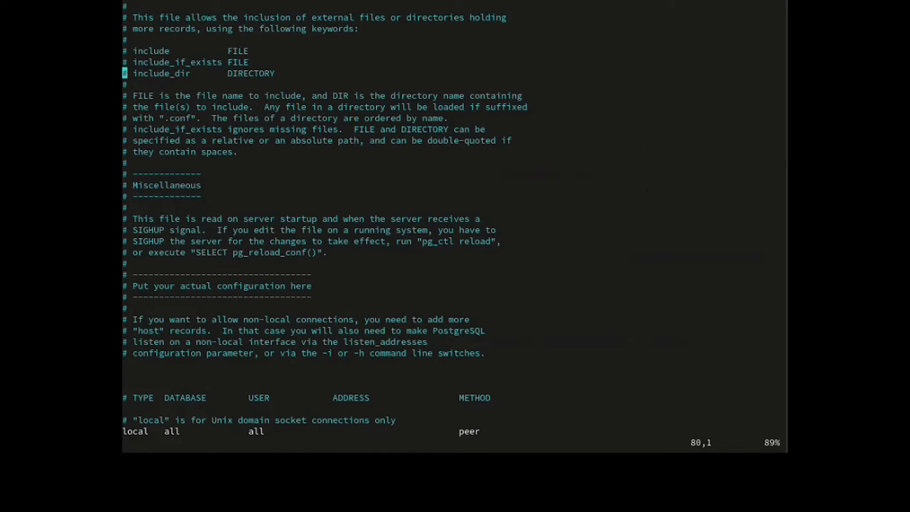
pyautogui.press('Down')
pyautogui.press('Down')
pyautogui.press('Down')
pyautogui.press('Down')
pyautogui.press('Down')
pyautogui.press('Down')
pyautogui.press('Down')
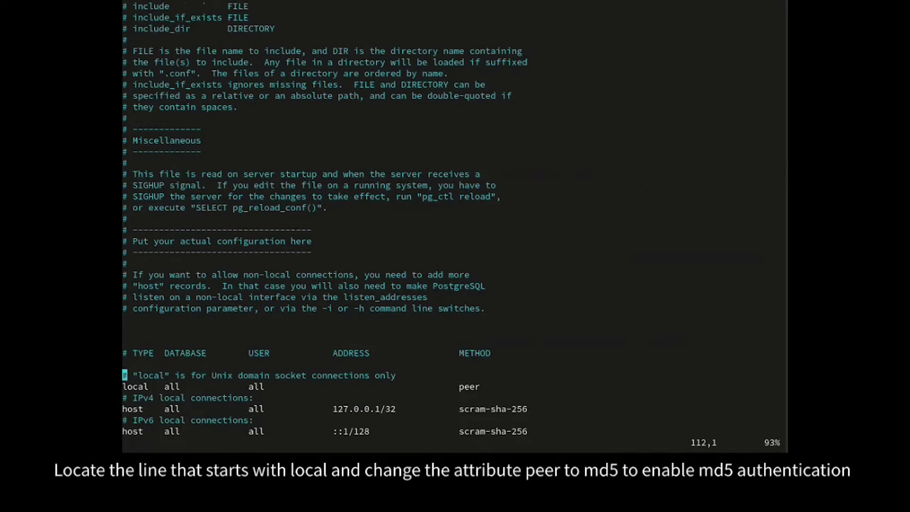
pyautogui.press('Down')
pyautogui.press('w')
pyautogui.press('w')
pyautogui.press('w')
pyautogui.press('w')
pyautogui.press('w')
pyautogui.press('w')
pyautogui.press('w')
pyautogui.press('w')
pyautogui.press('w')
pyautogui.press('l')
pyautogui.press('l')
pyautogui.press('l')
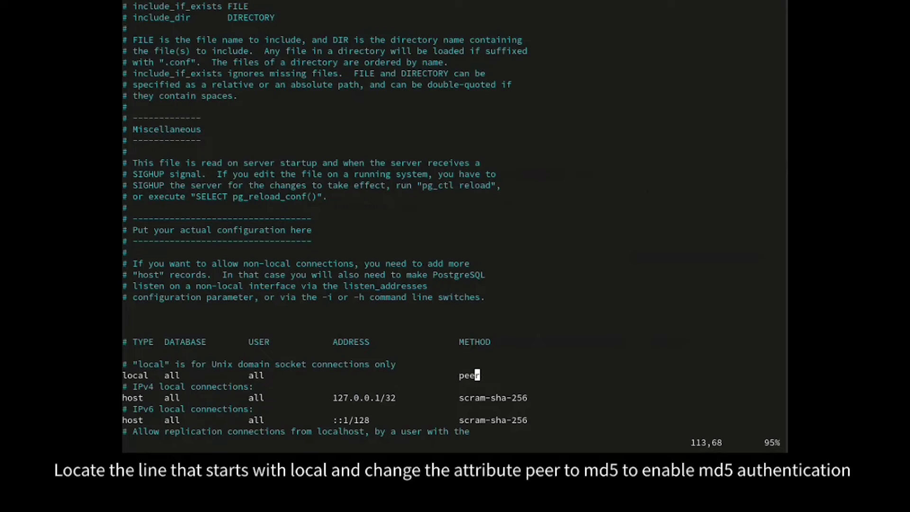
pyautogui.press('i')
pyautogui.press('Right')
pyautogui.press('BackSpace')
pyautogui.press('BackSpace')
pyautogui.press('BackSpace')
pyautogui.press('BackSpace')
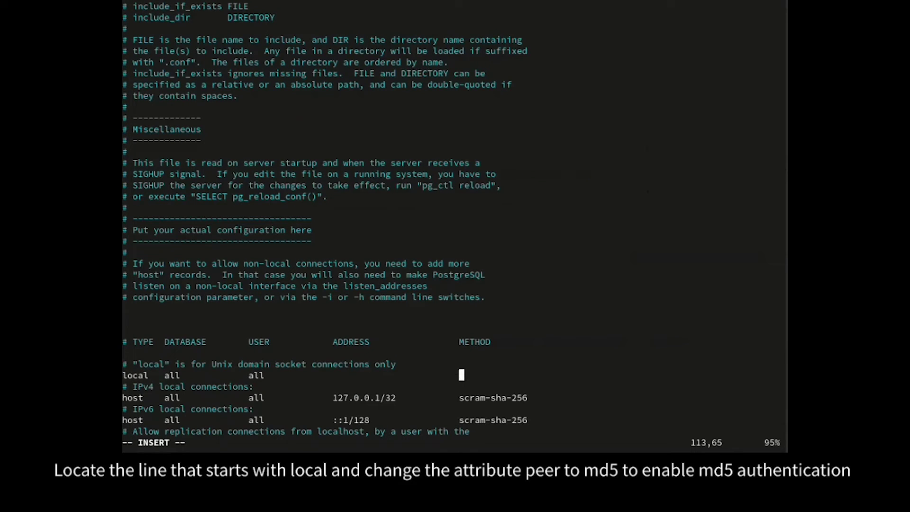
pyautogui.write('md5')
pyautogui.press('Escape')
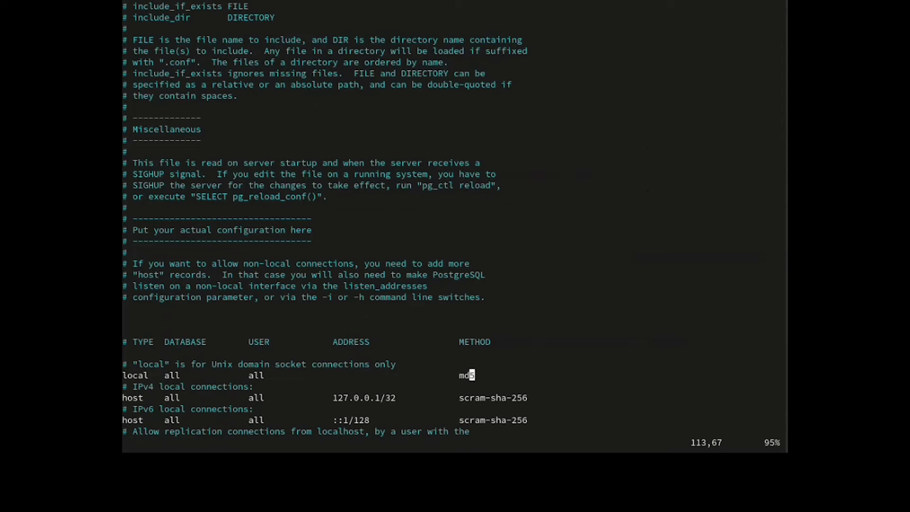
pyautogui.write(':wq')
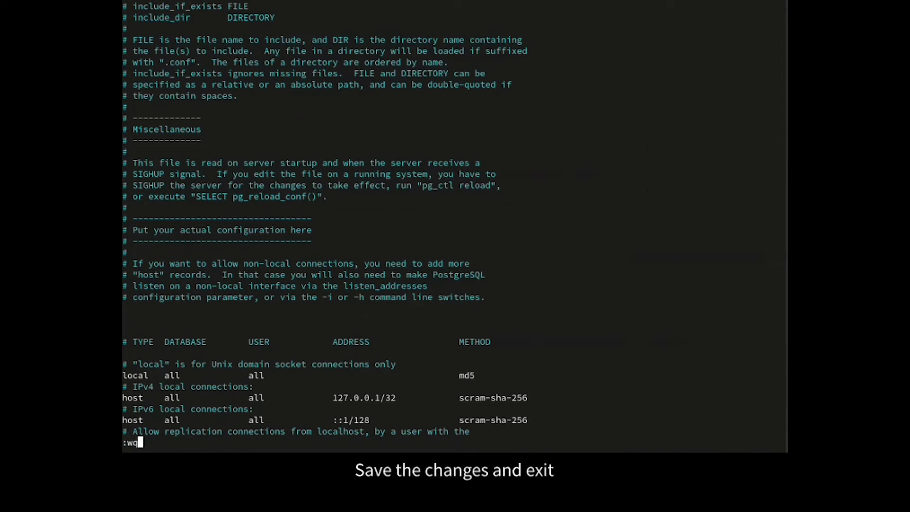
pyautogui.press('Return')
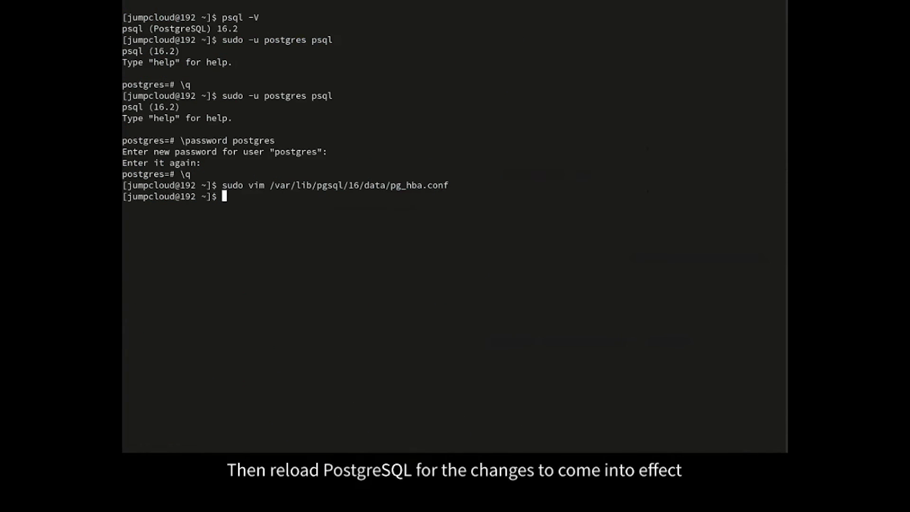
pyautogui.write('sudo sys')
pyautogui.write('temctl ')
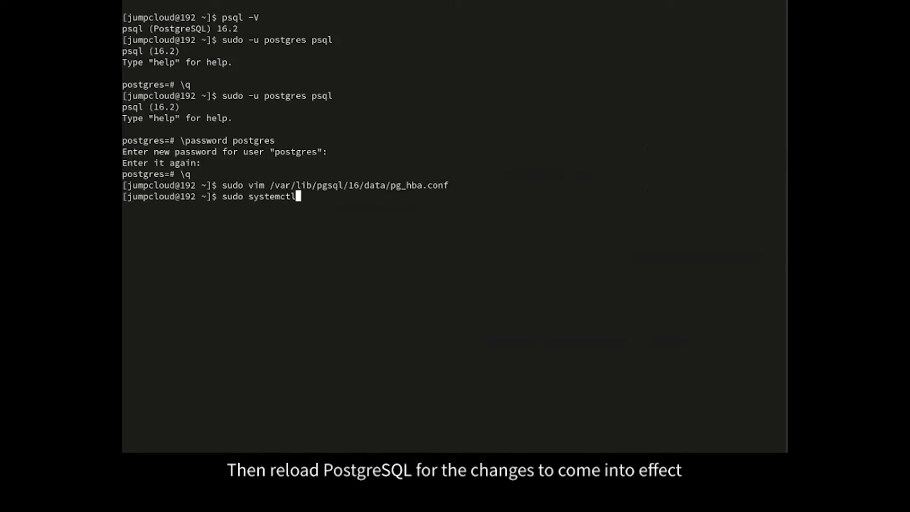
pyautogui.write('rel')
pyautogui.write('oad ')
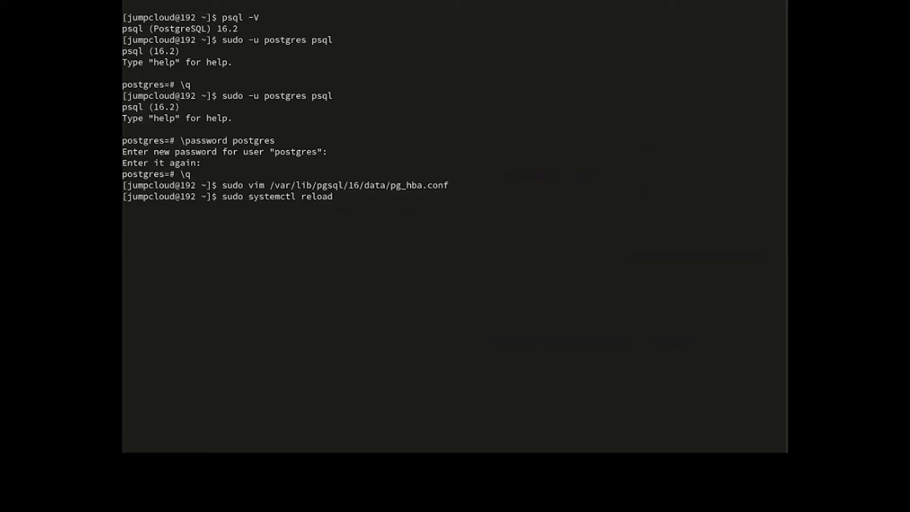
pyautogui.write('postgresql-16')
# Reload postgresql-16 with systemctl to apply the md5 authentication change
pyautogui.press('Return')
pyautogui.write('s')
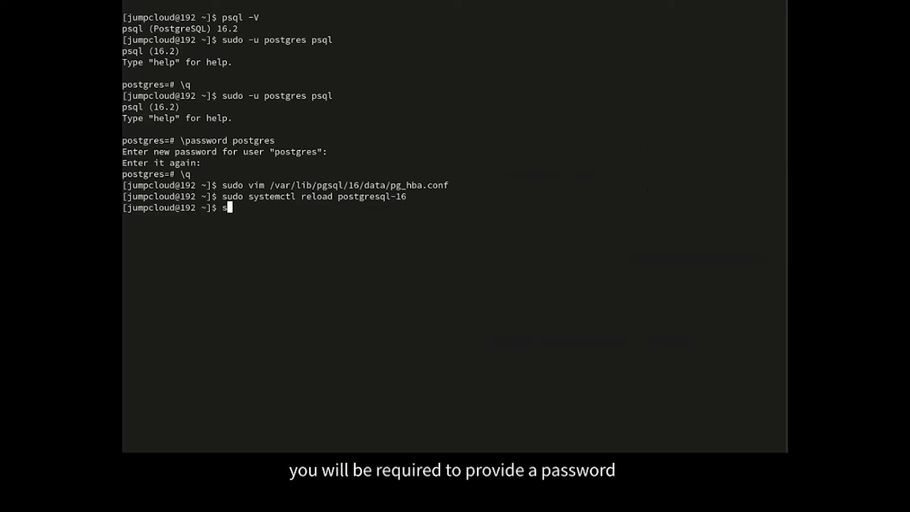
pyautogui.write('udo -u postgres ')
pyautogui.write('psql')
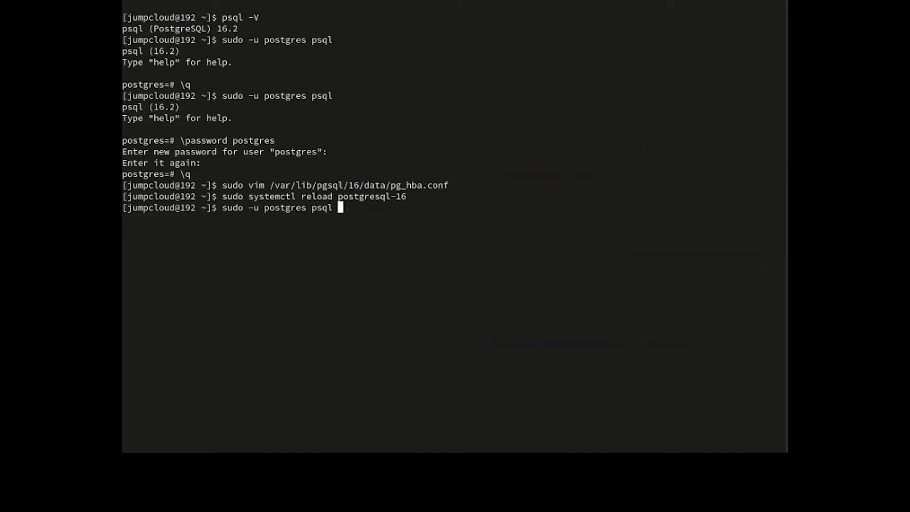
# Log into psql as postgres with its password; list roles and databases postgres, template0, template1
pyautogui.press('Return')
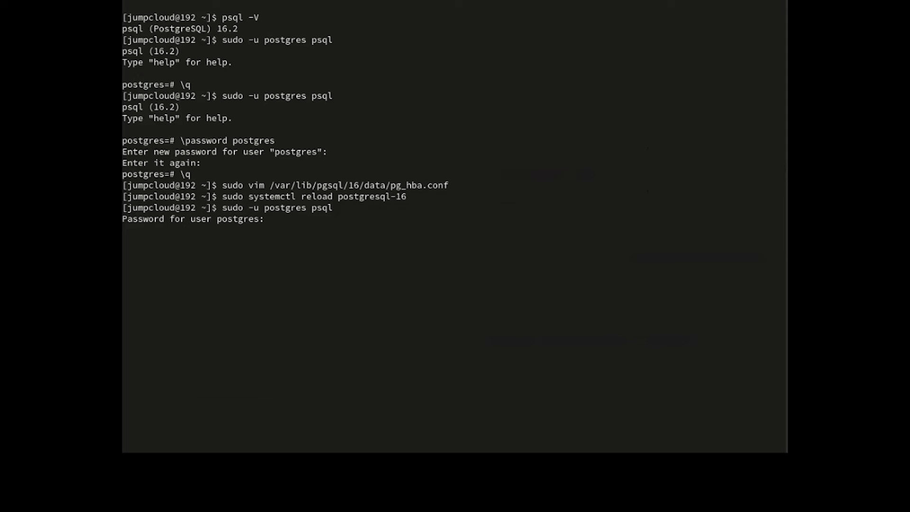
pyautogui.press('Return')
pyautogui.write('\\l')
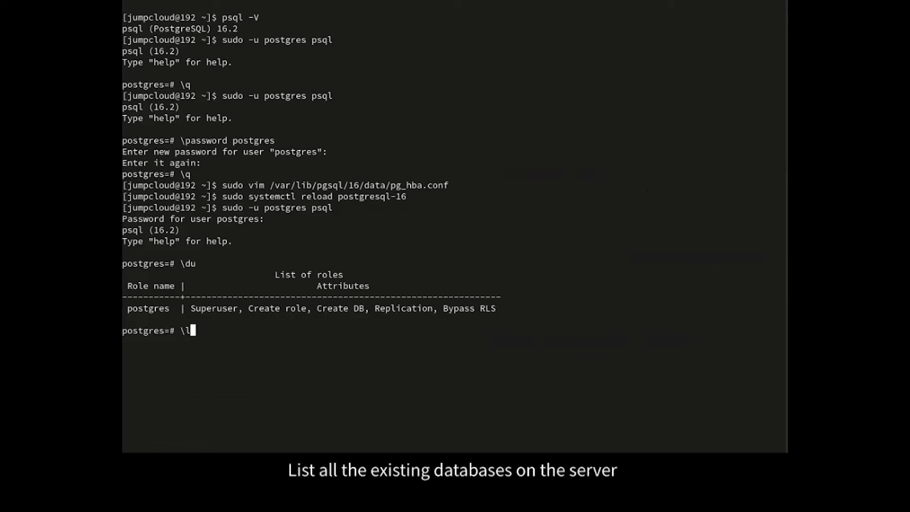
pyautogui.press('Return')
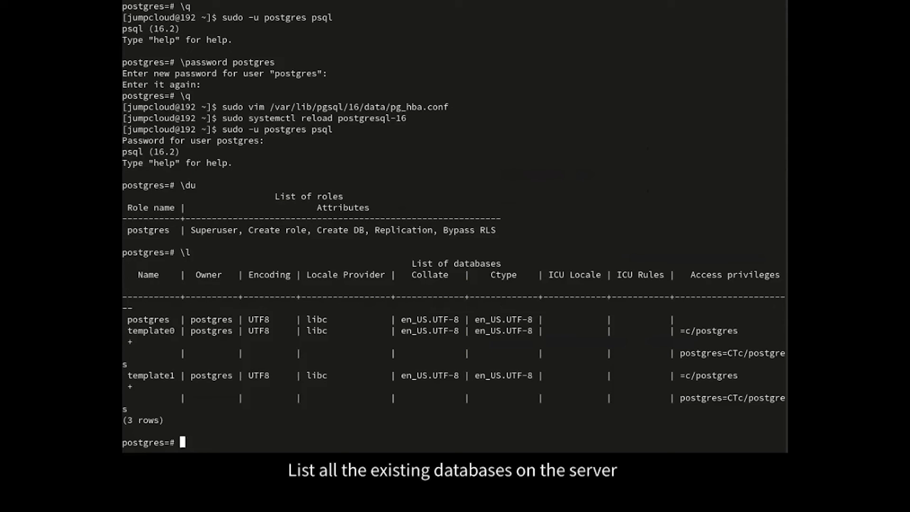